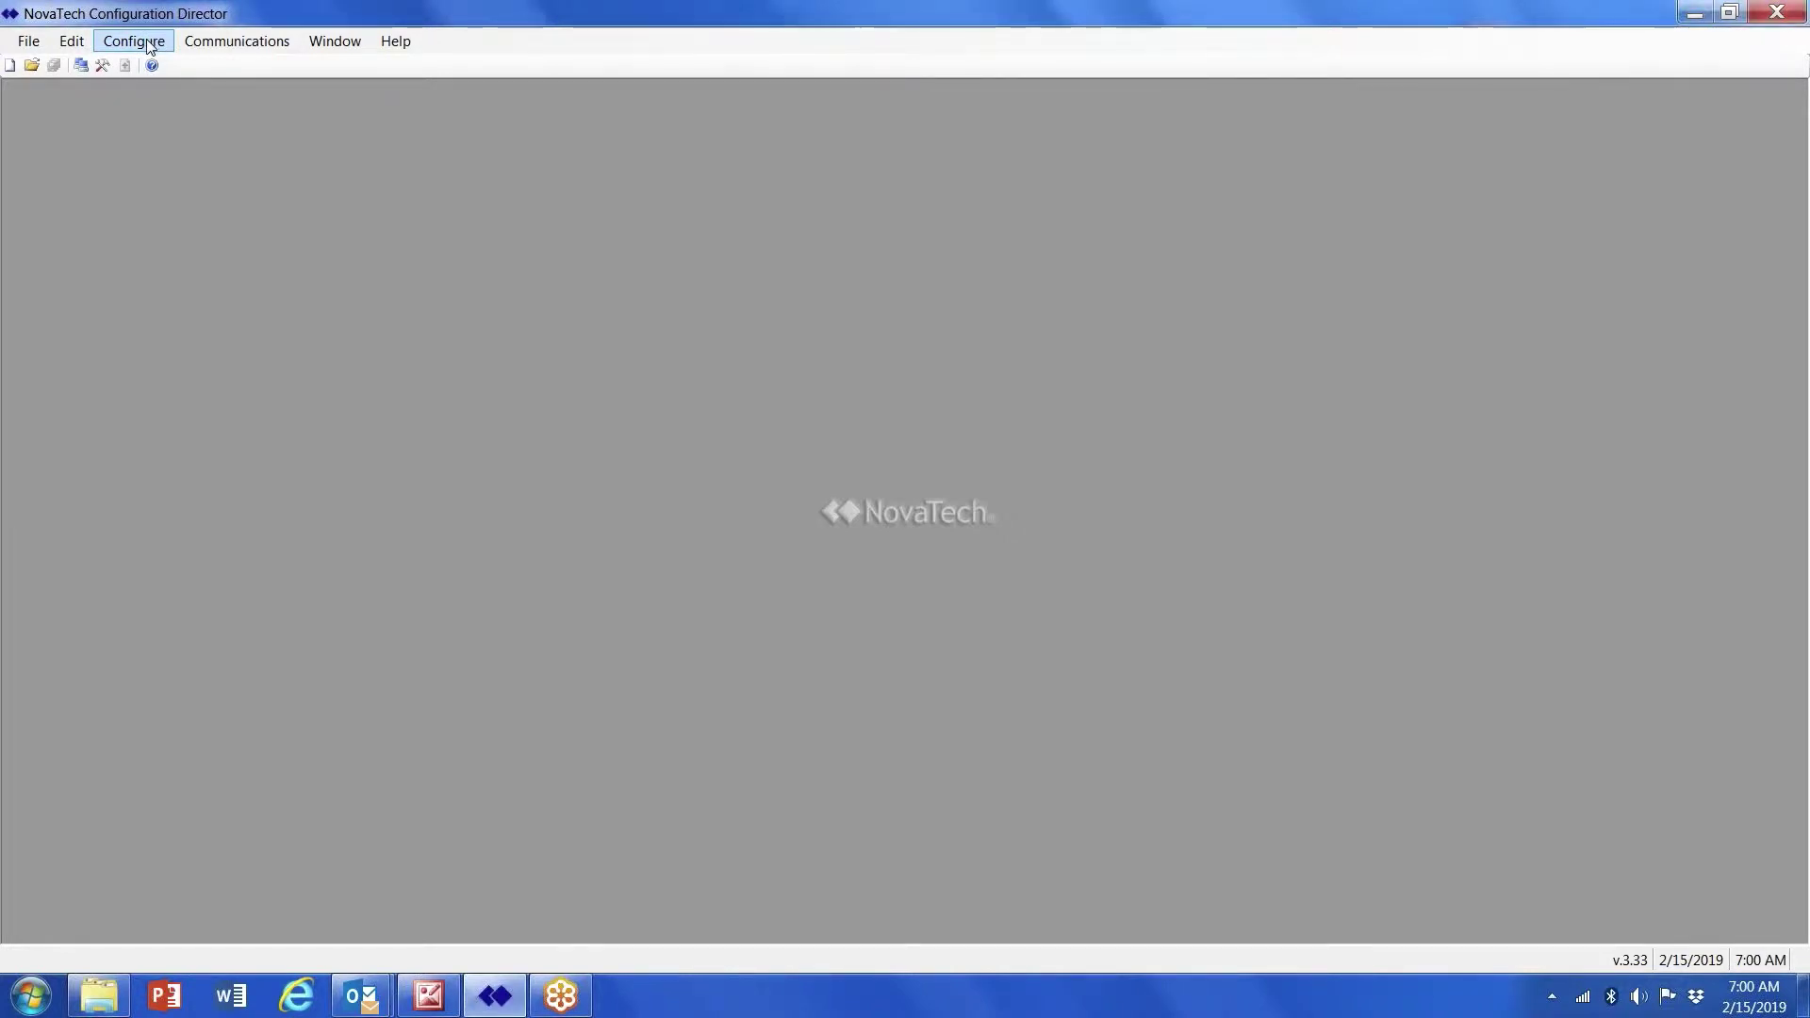
- Open the Network 'Port 25 - DNP3 Slave' configuration and maximize its window
left_click(148, 42)
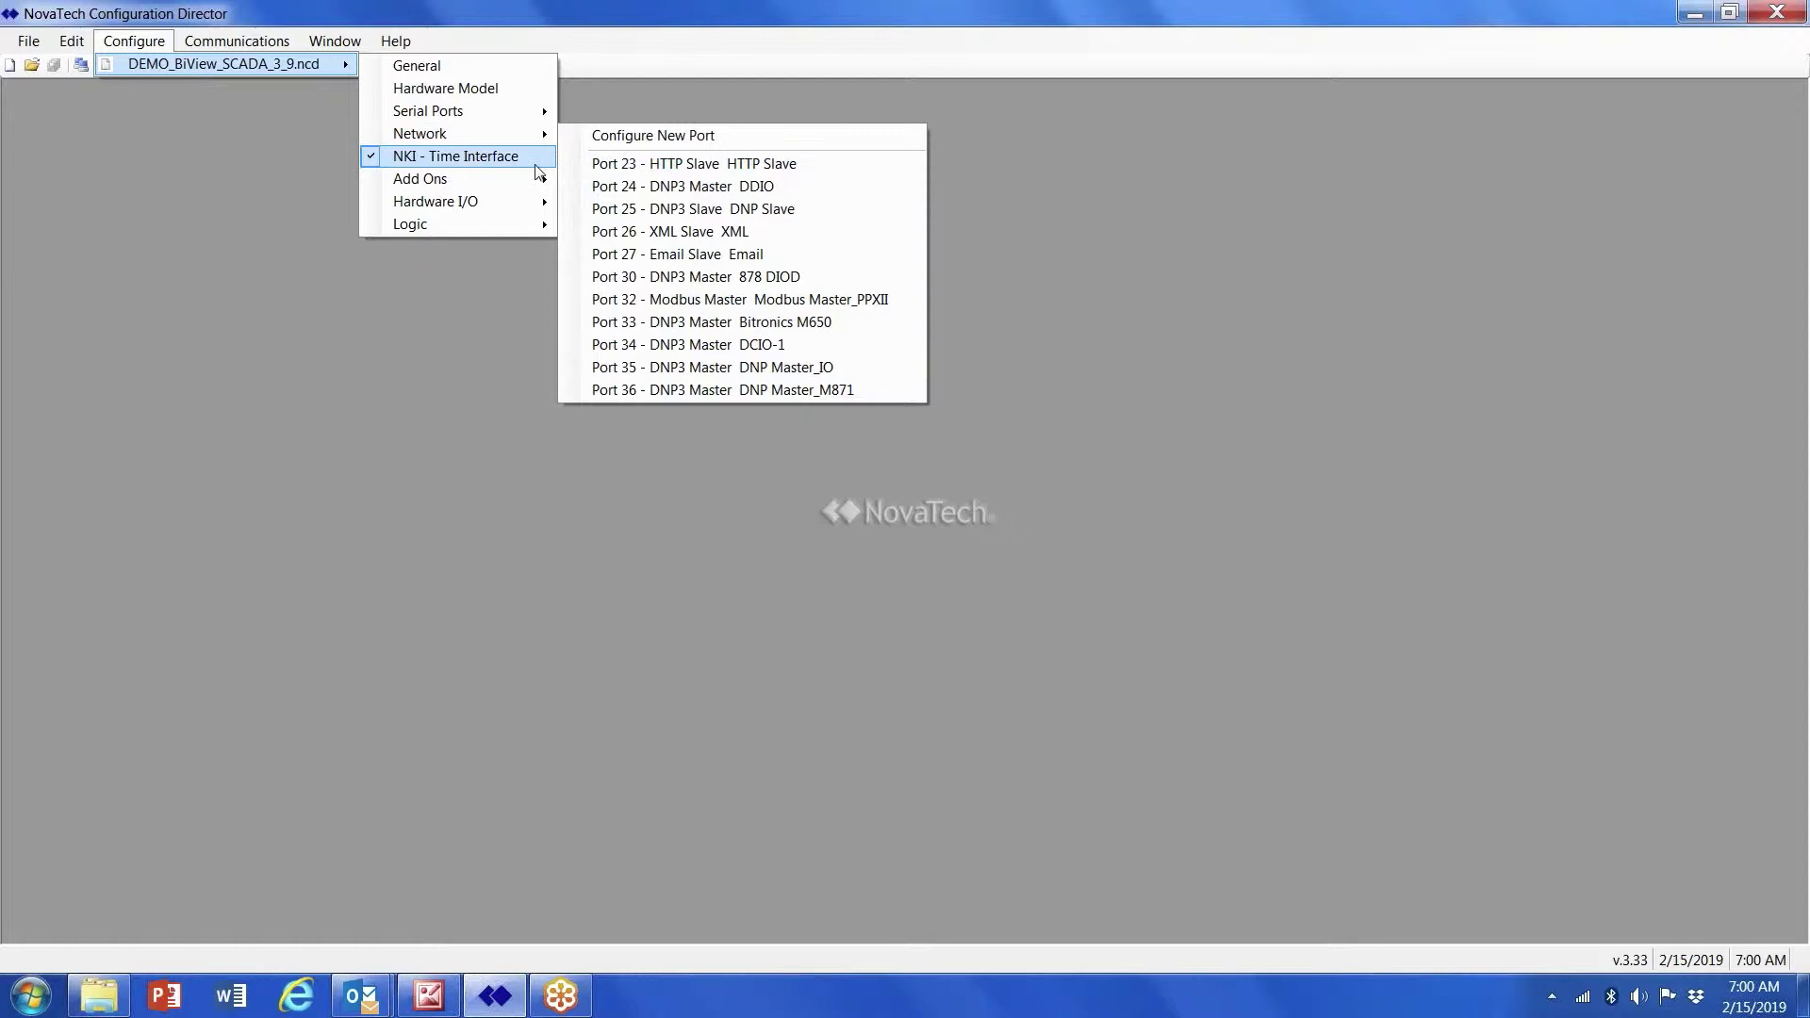
mouse_move(421, 133)
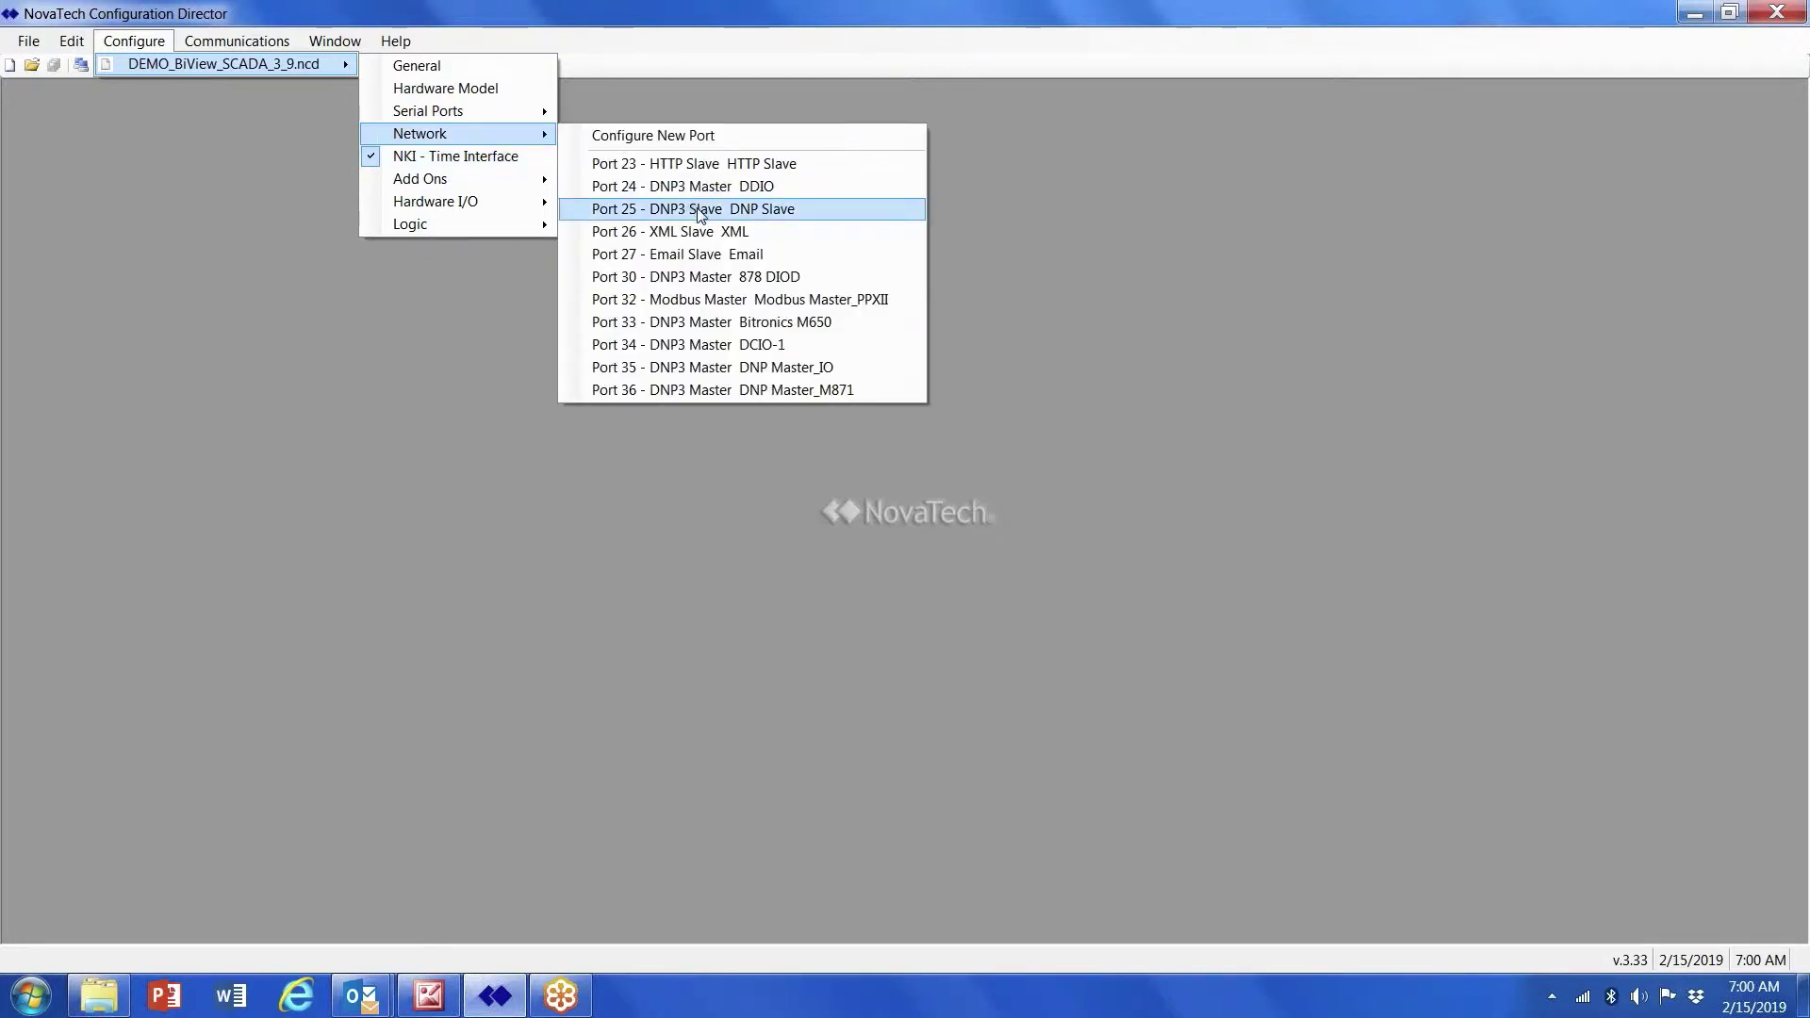
left_click(700, 215)
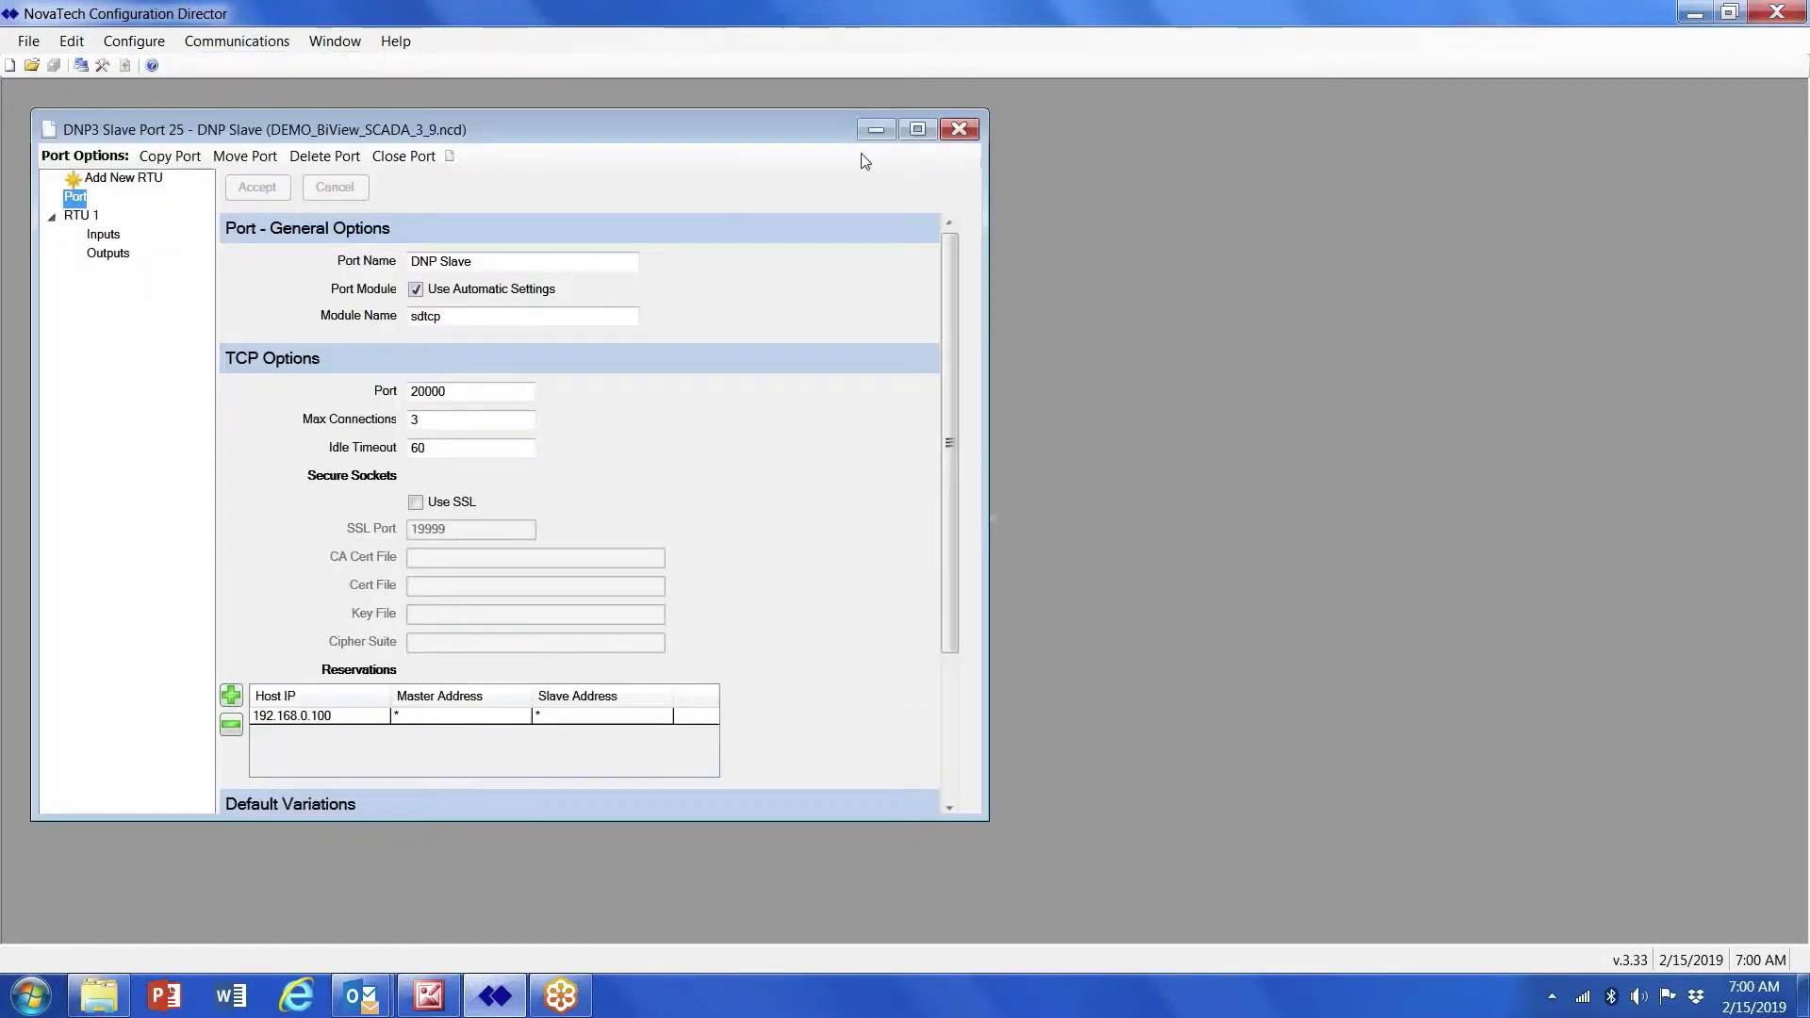
left_click(918, 128)
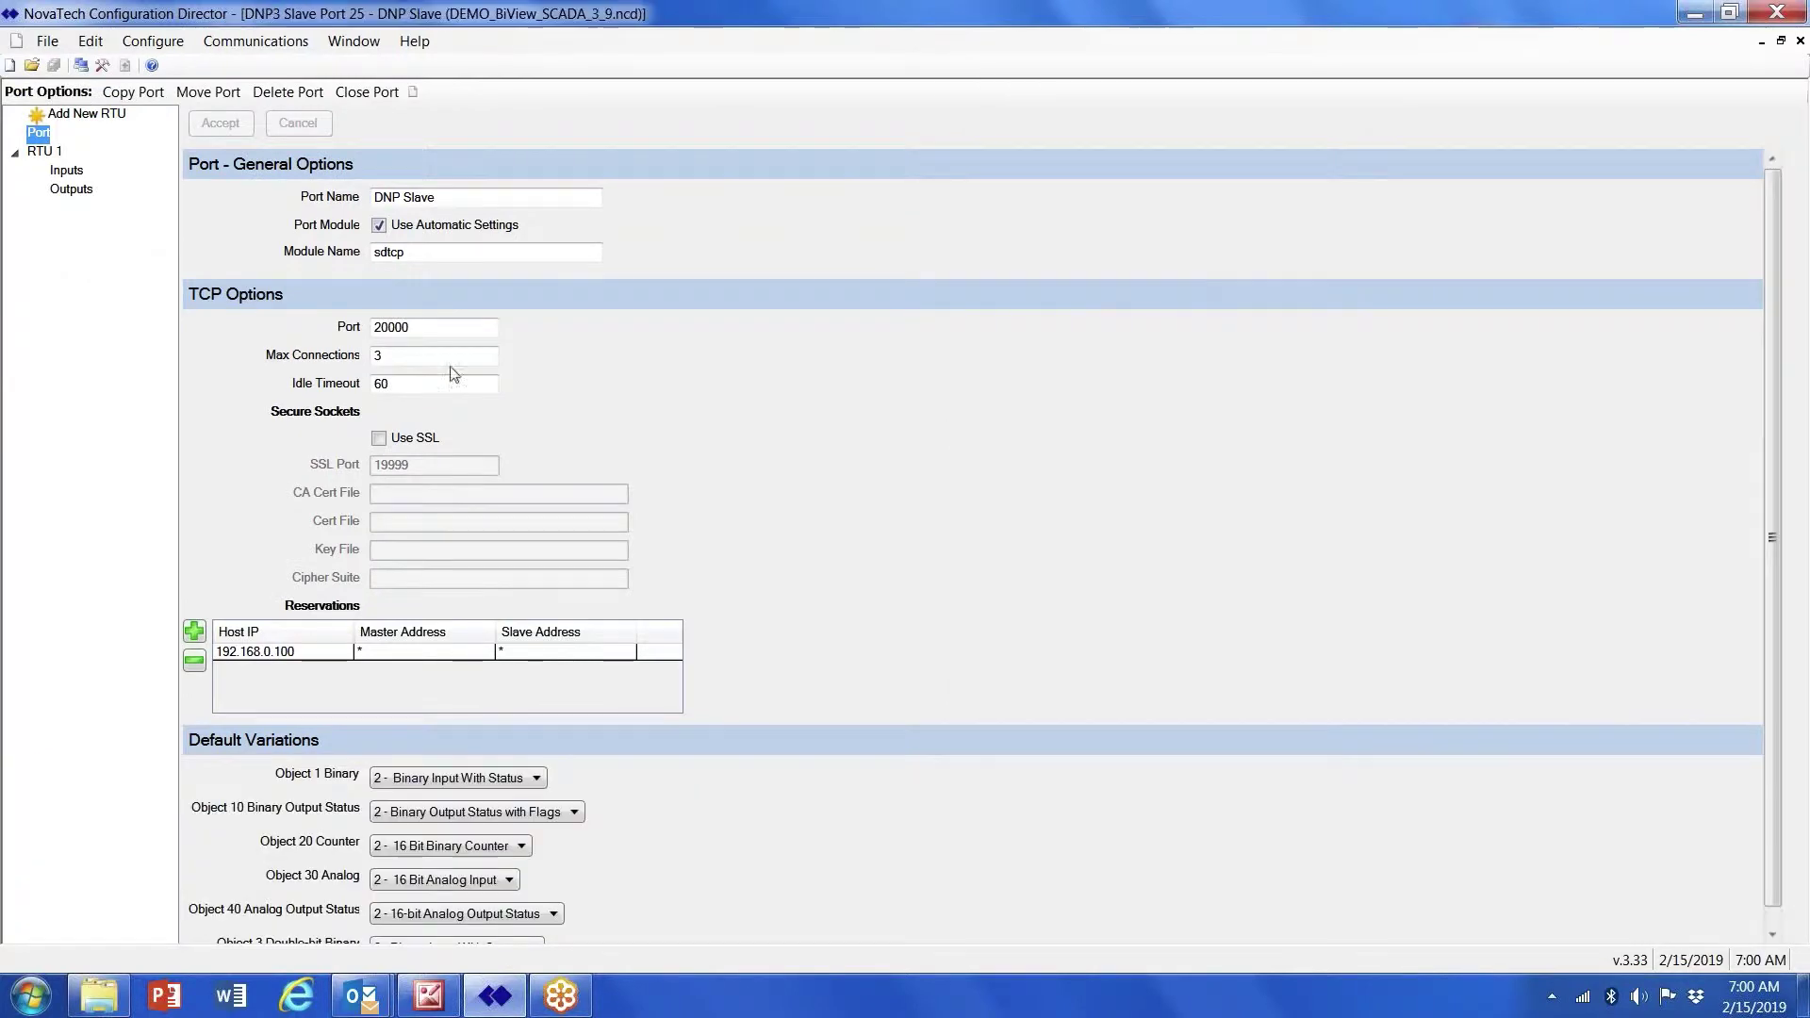
- Show RTU 1's 85 input points and narrow the Inputs panel to widen the table
left_click(66, 171)
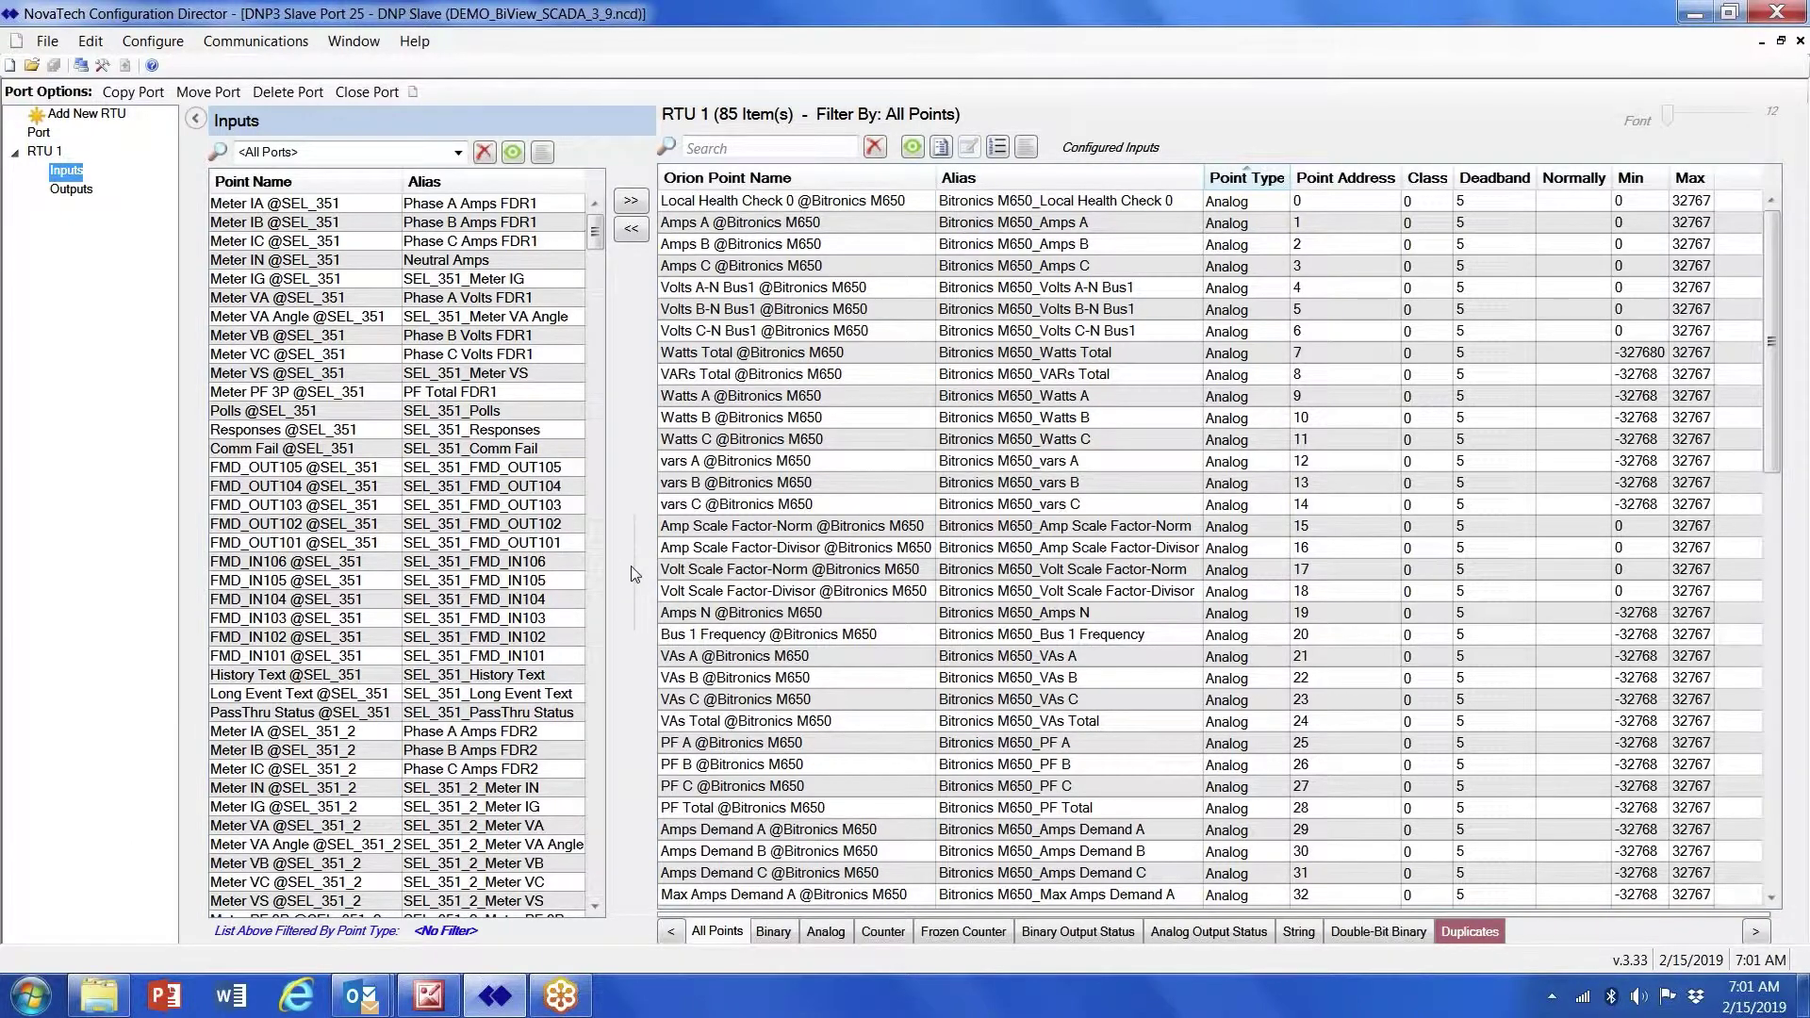
left_click_drag(631, 565, 476, 571)
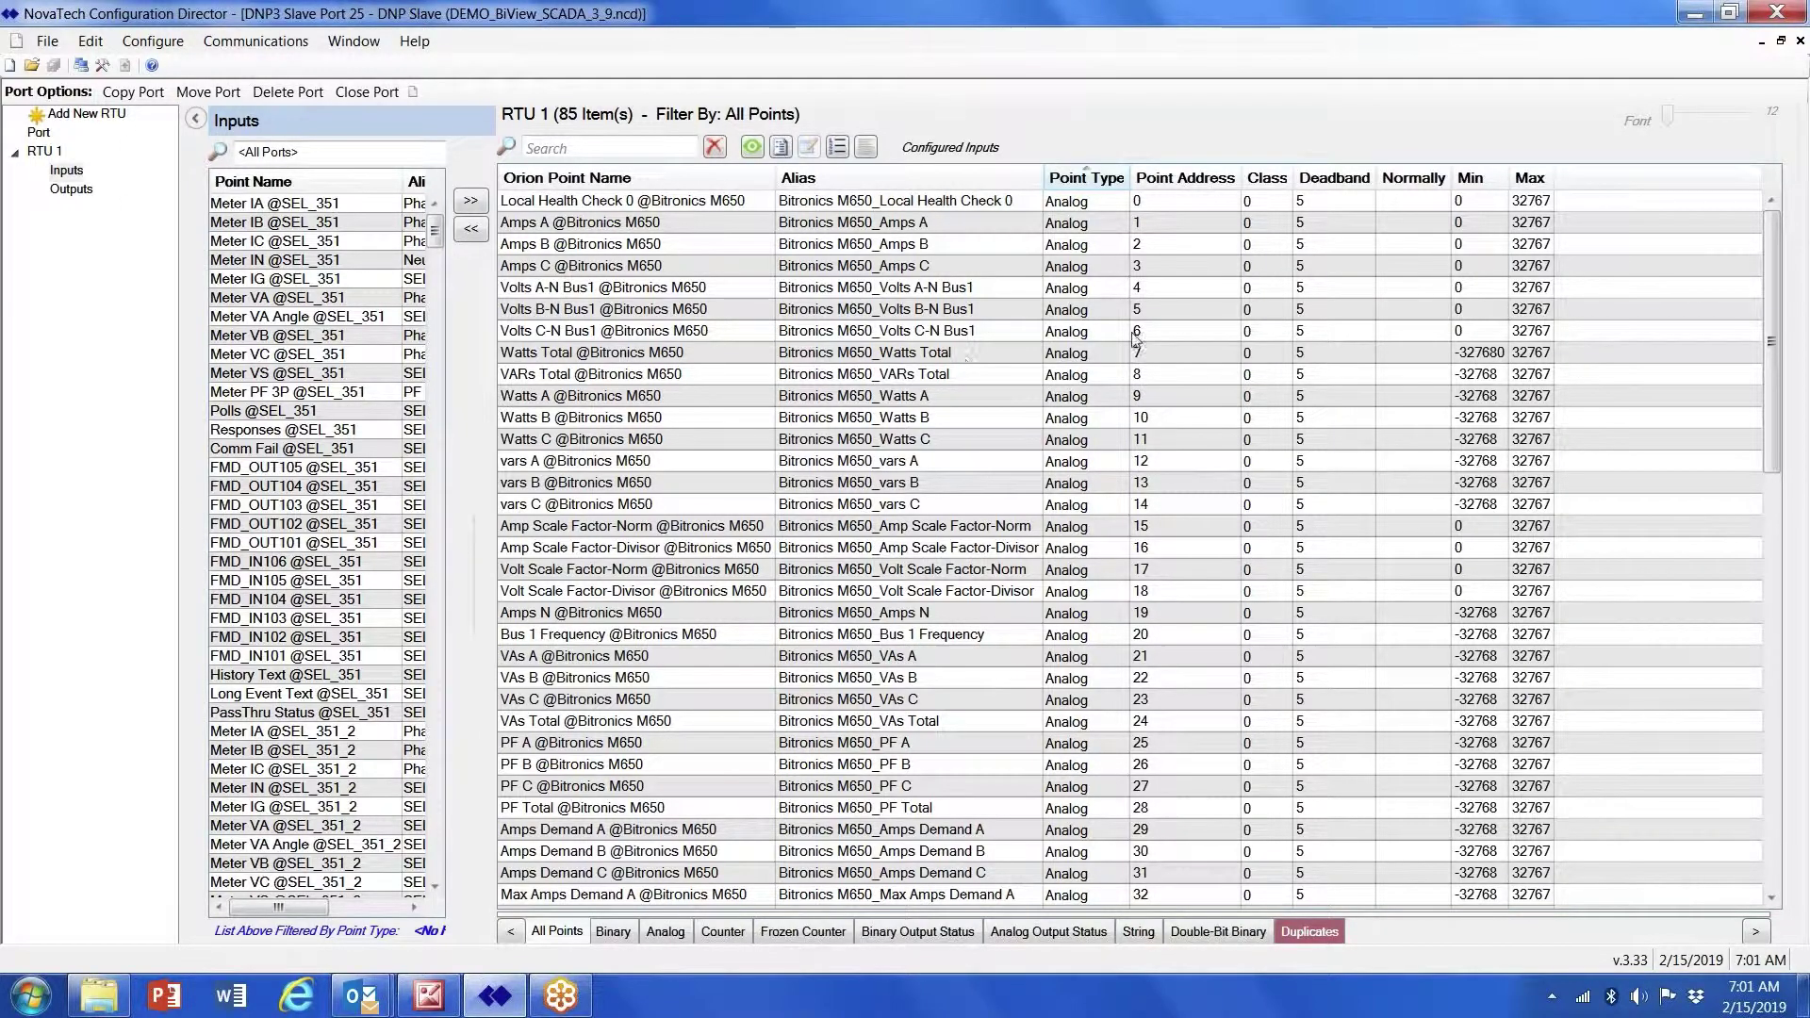
- Save the points report as CSV 'All Points.csv', overwriting it, and select it in Explorer
left_click(779, 147)
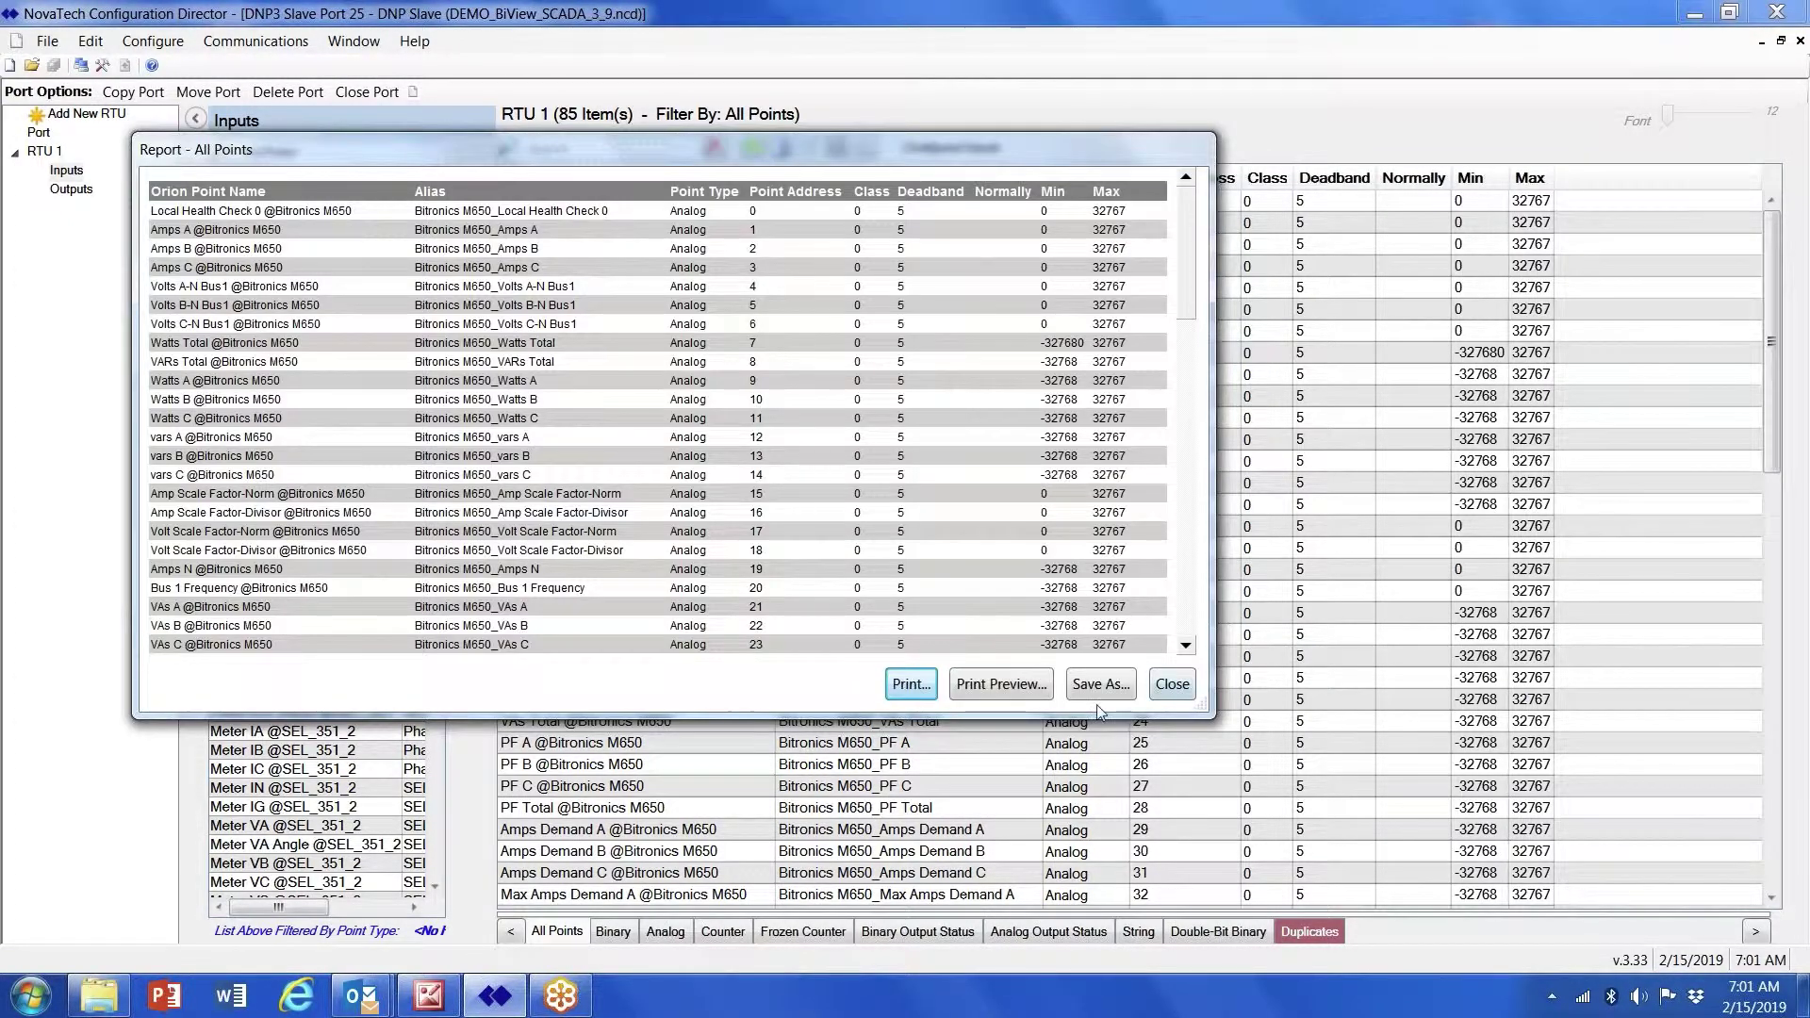
left_click(1101, 688)
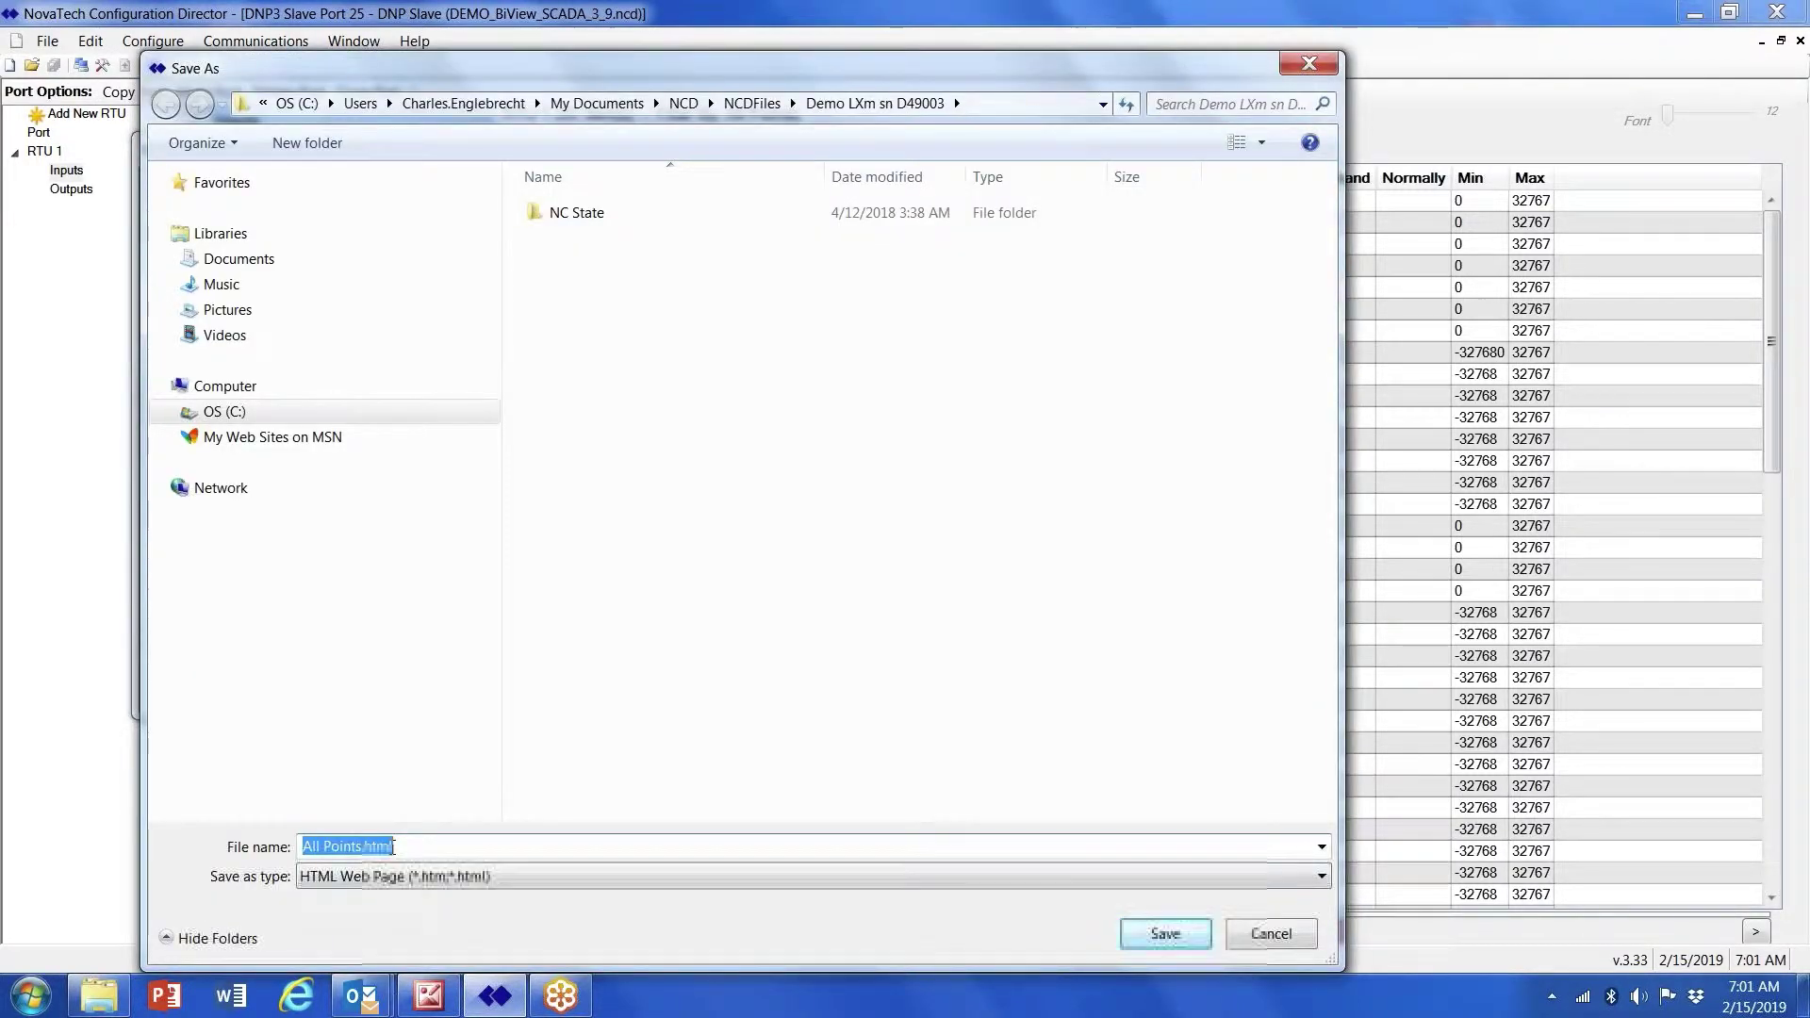
left_click(1322, 877)
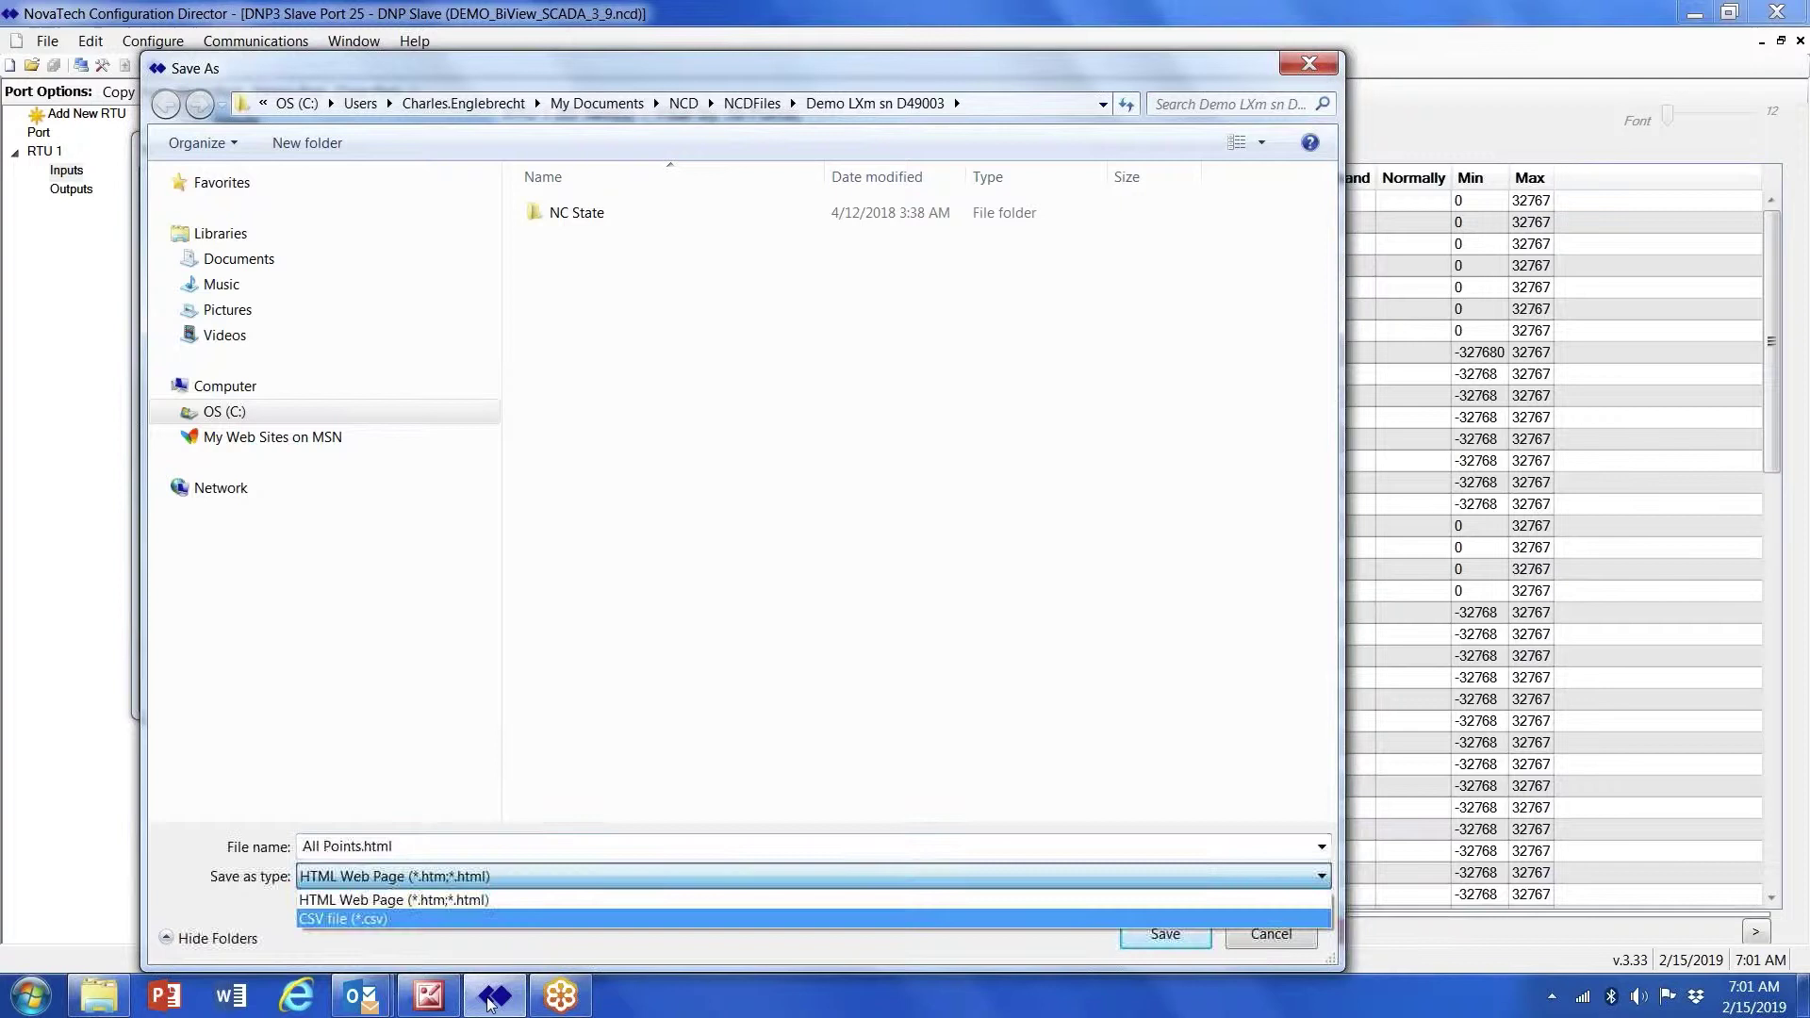
left_click(382, 920)
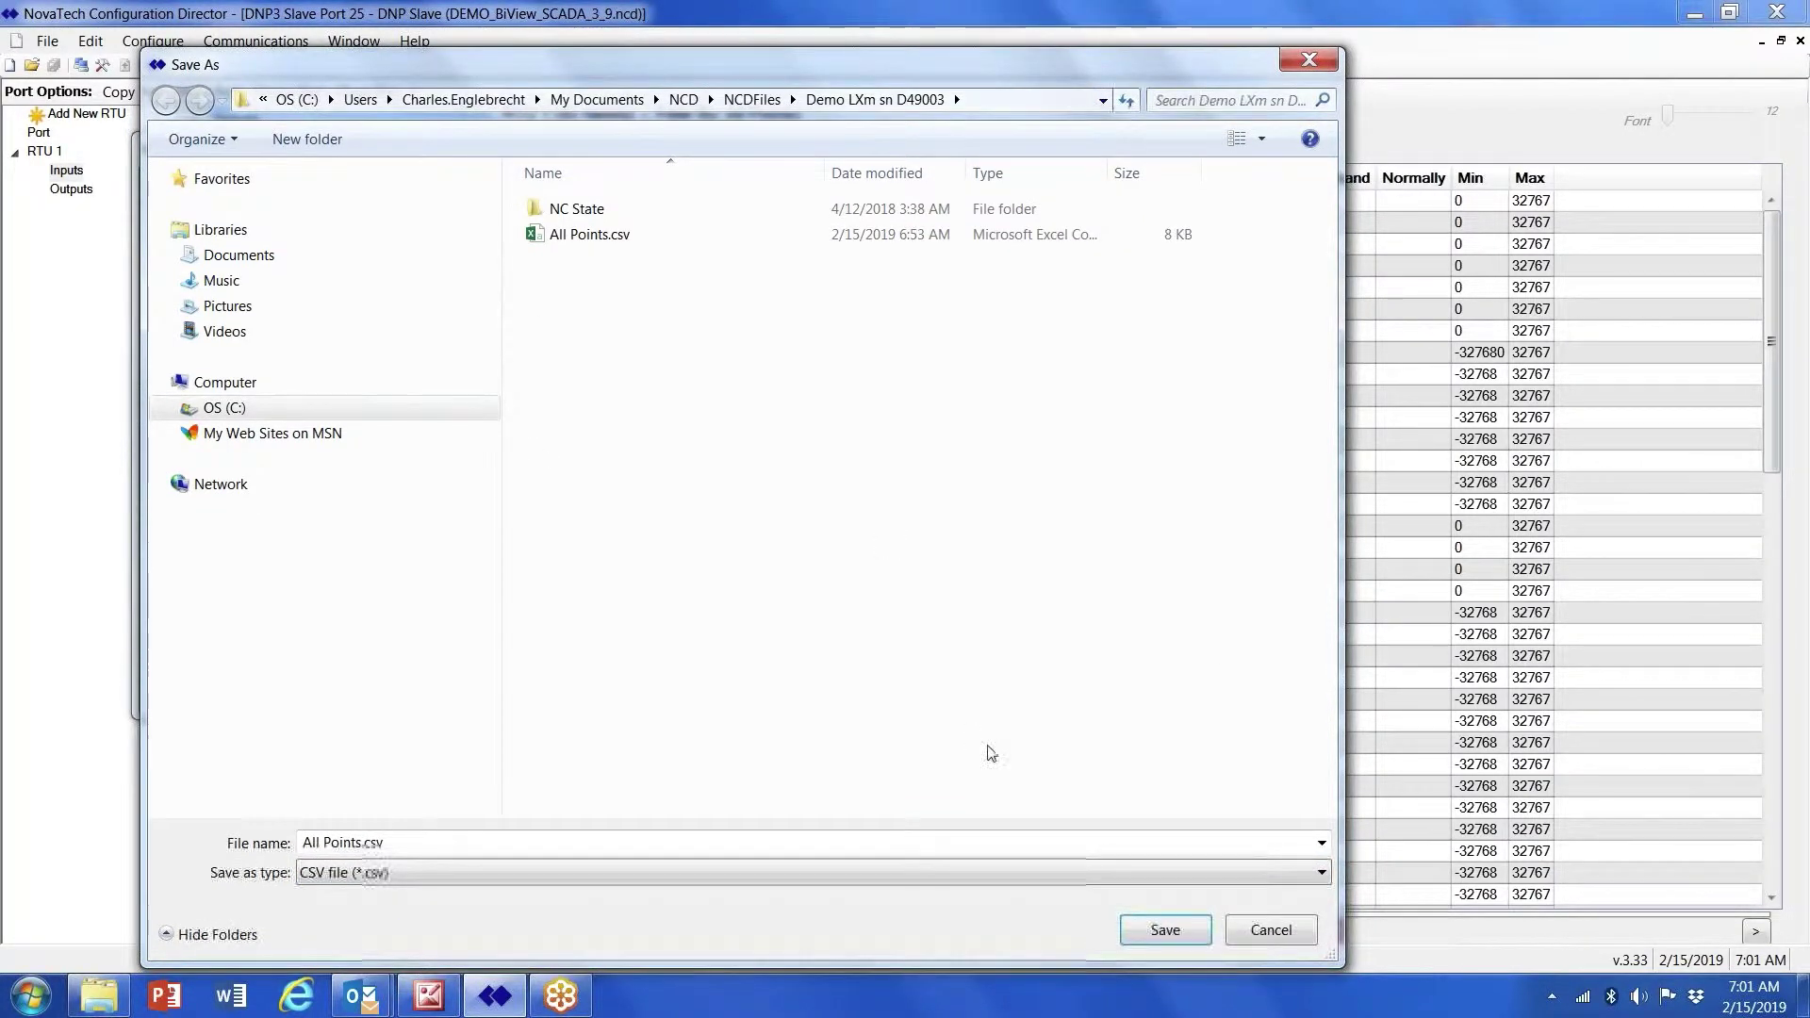
left_click(1165, 934)
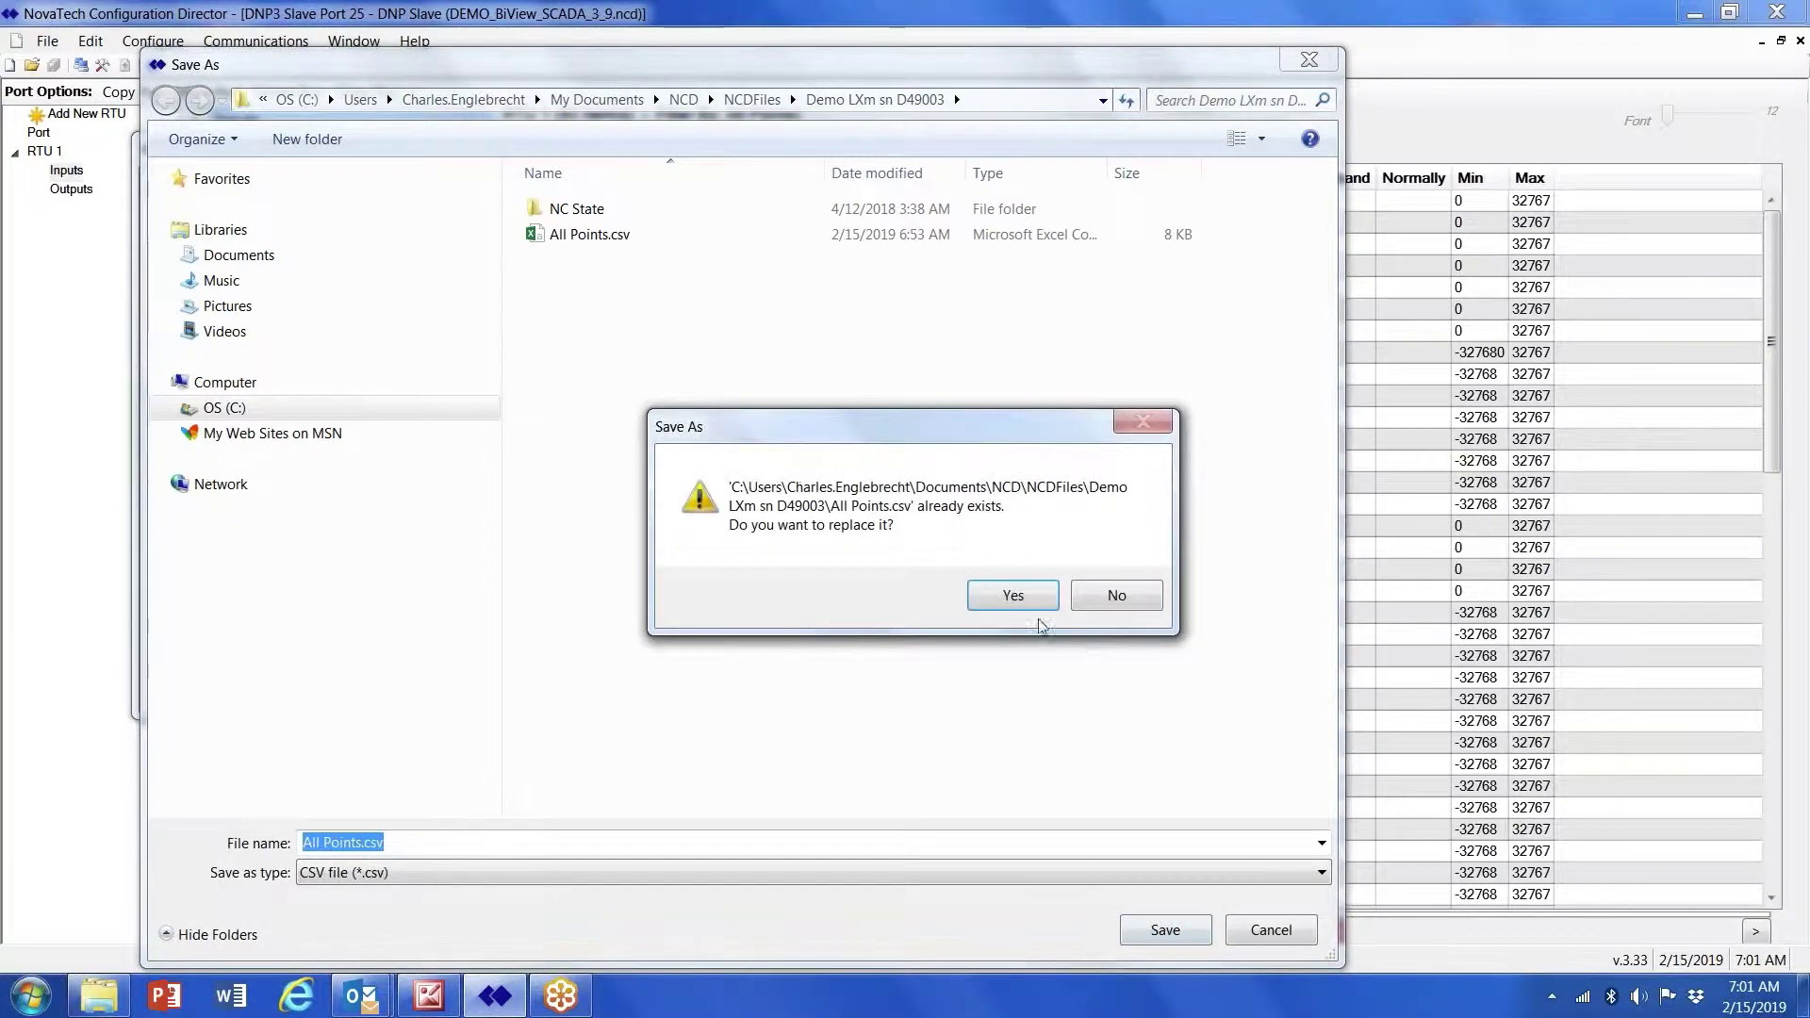
left_click(1003, 596)
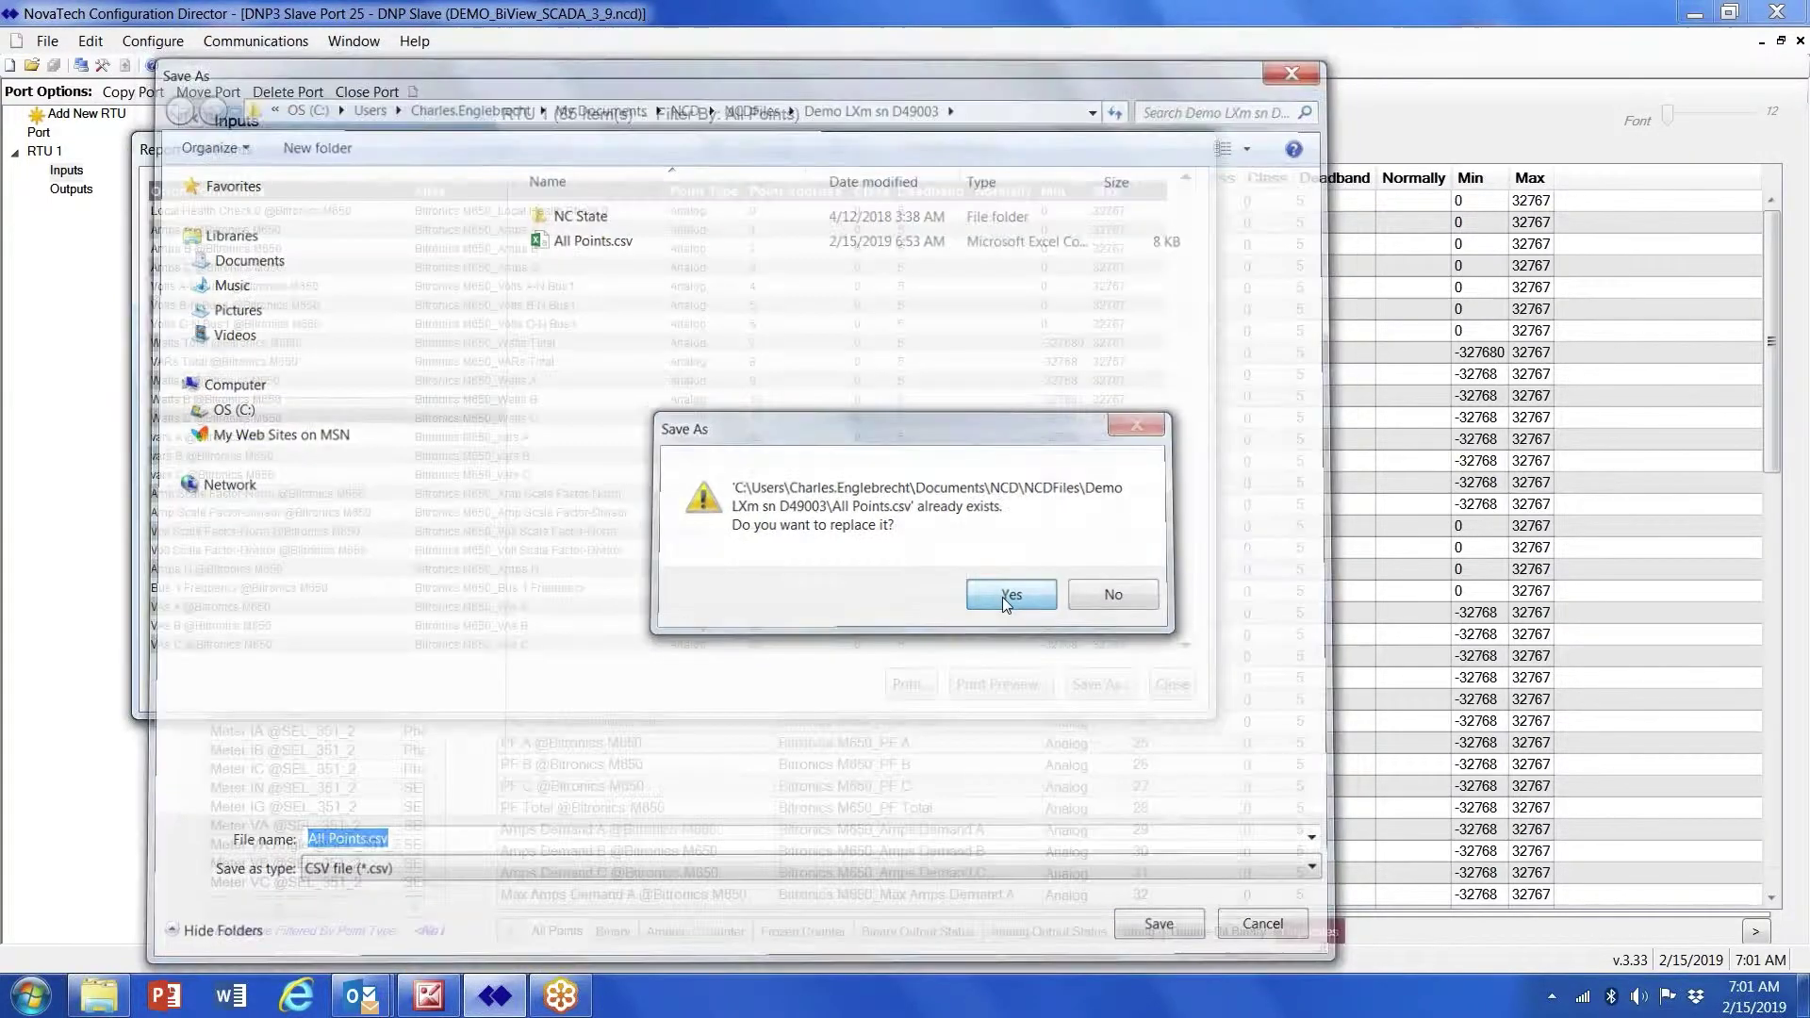
left_click(99, 995)
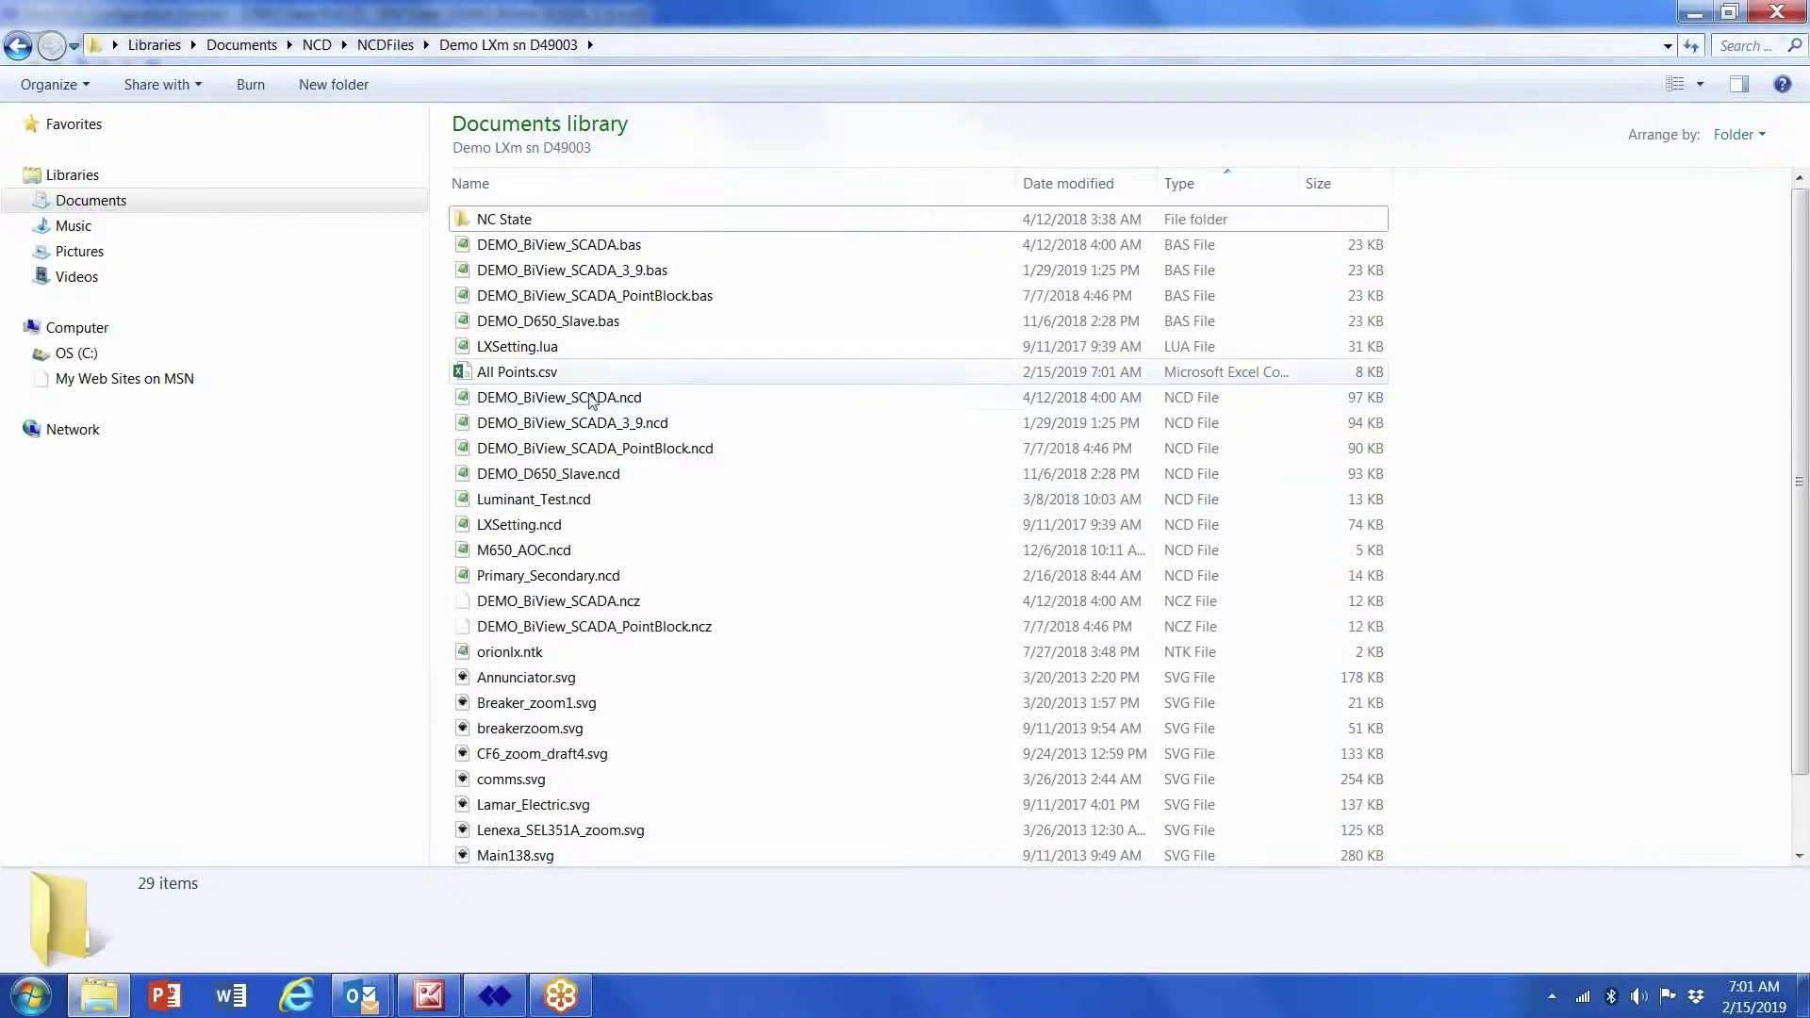
left_click(534, 374)
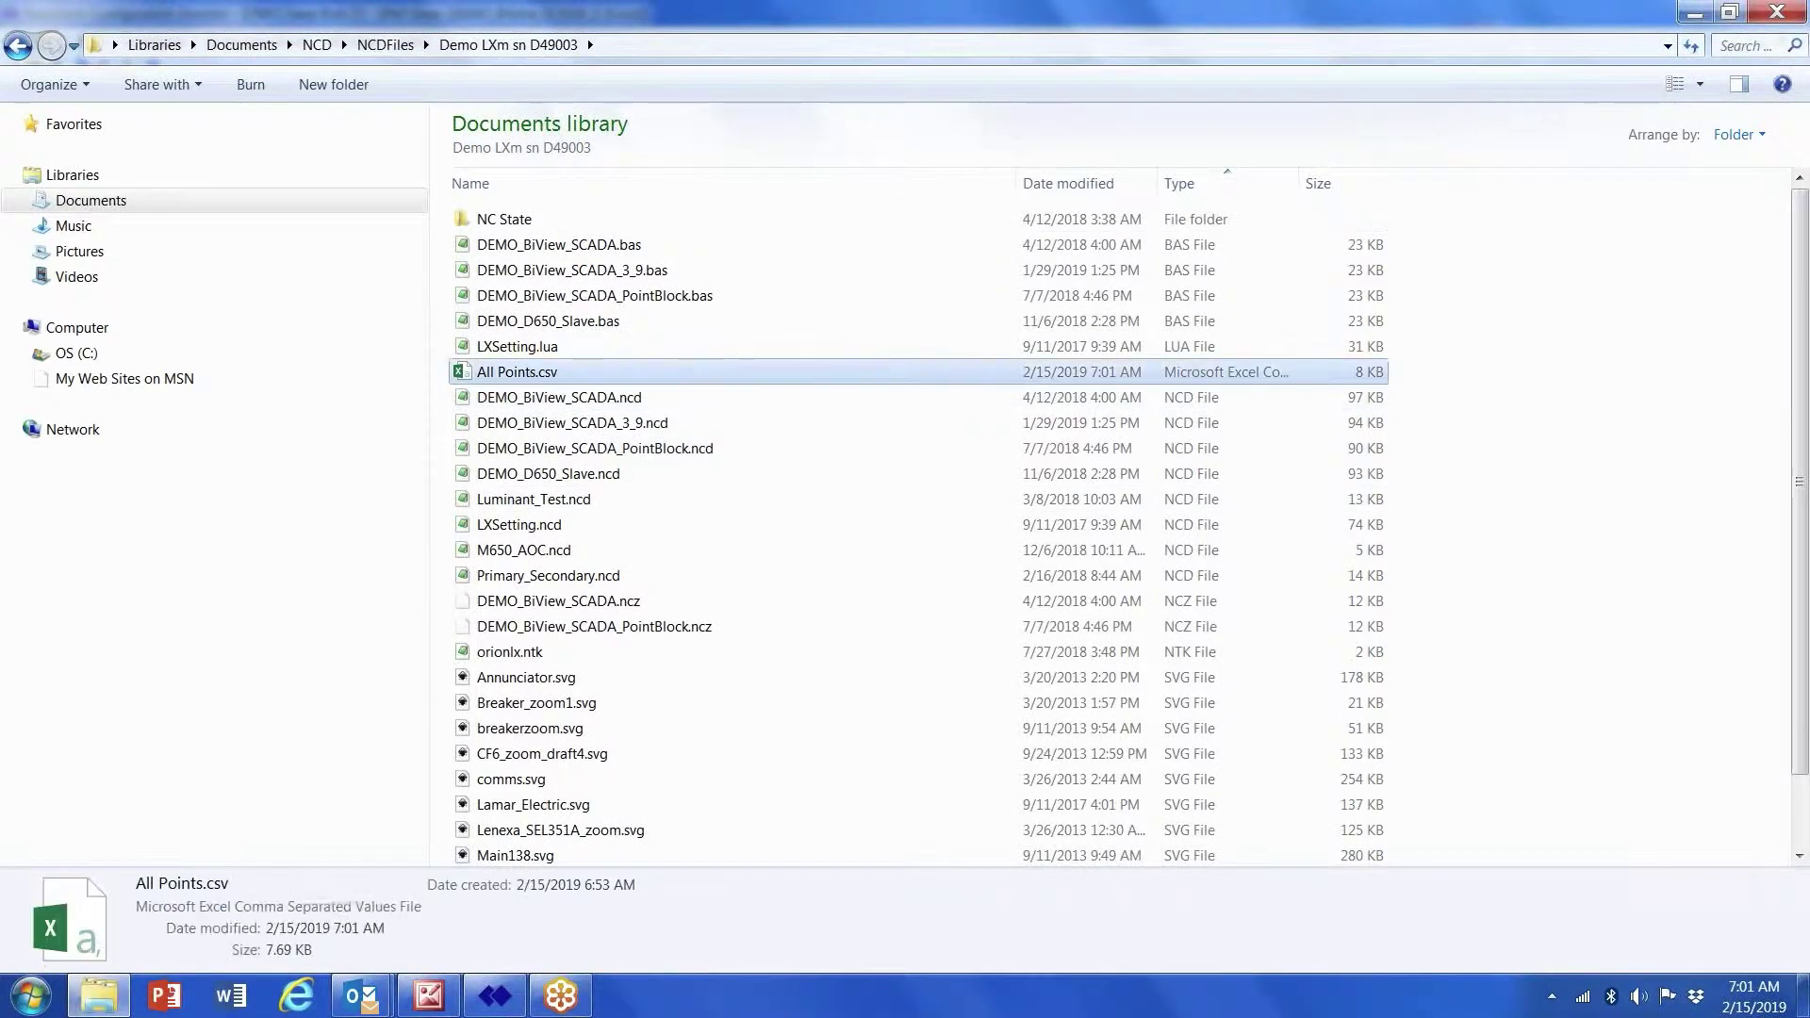
- Open All Points.csv in Excel and widen the Orion Point Name column
double_click(533, 374)
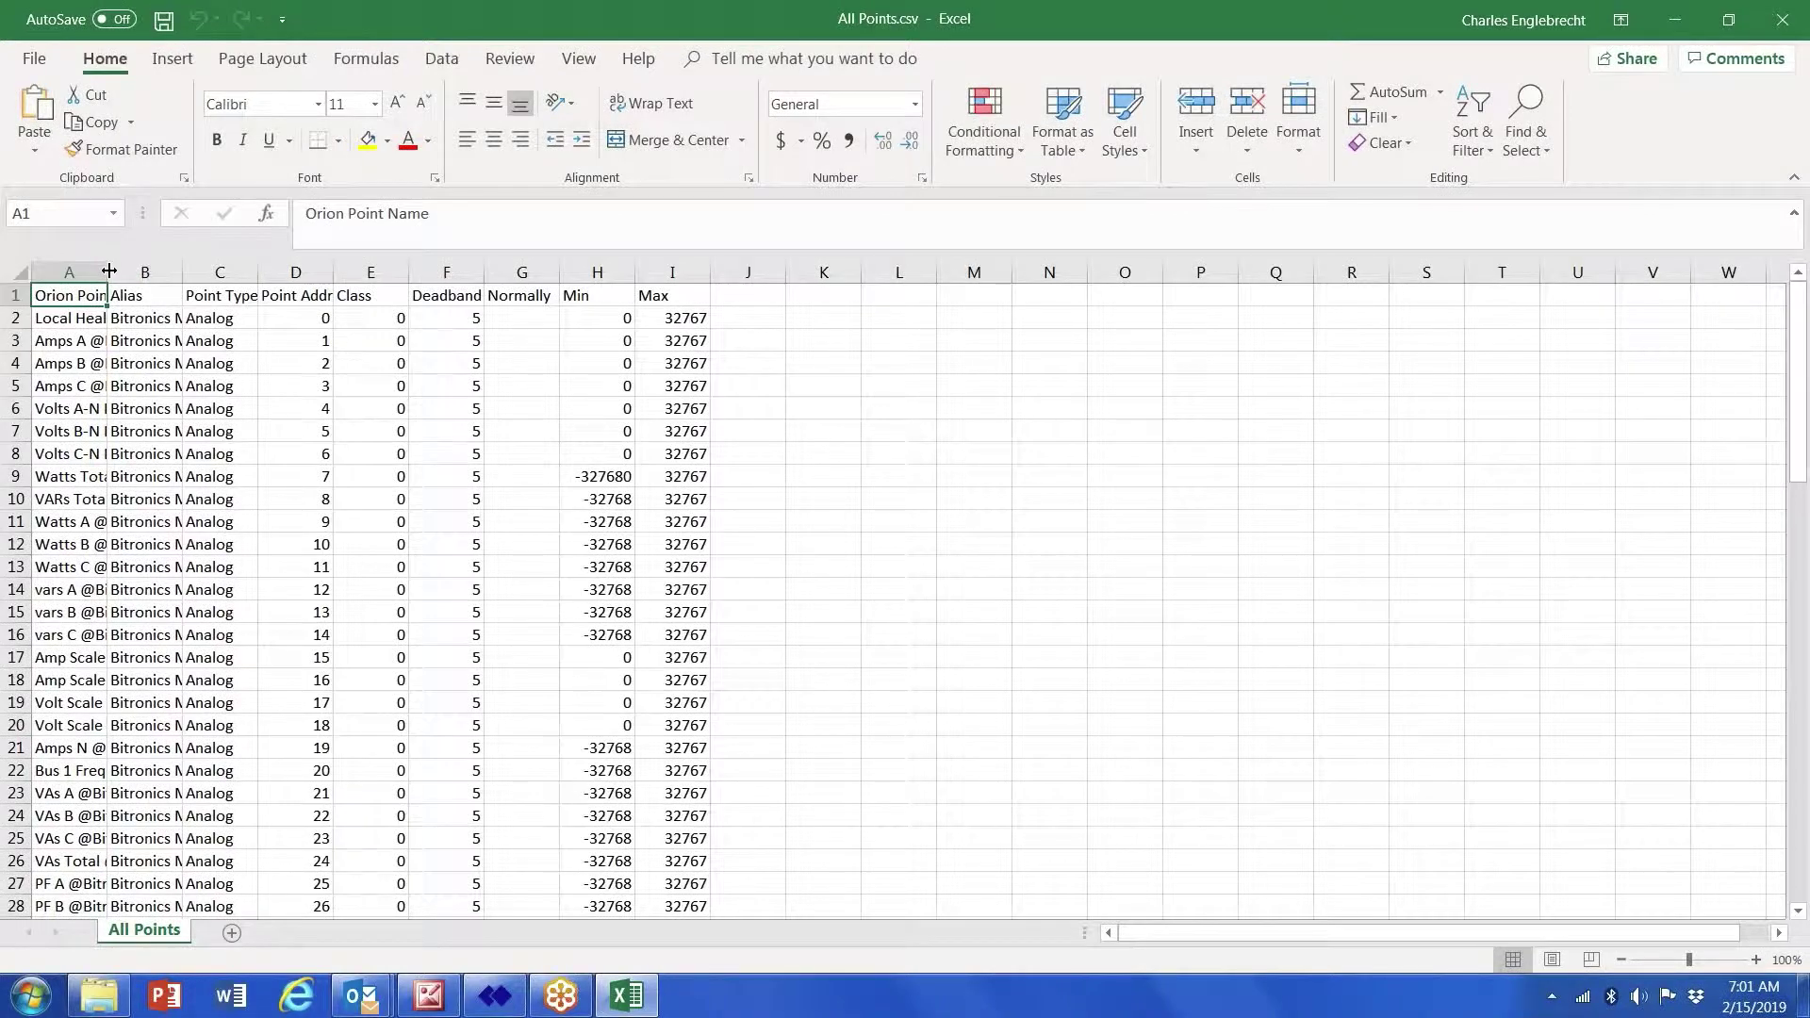
left_click_drag(106, 271, 454, 274)
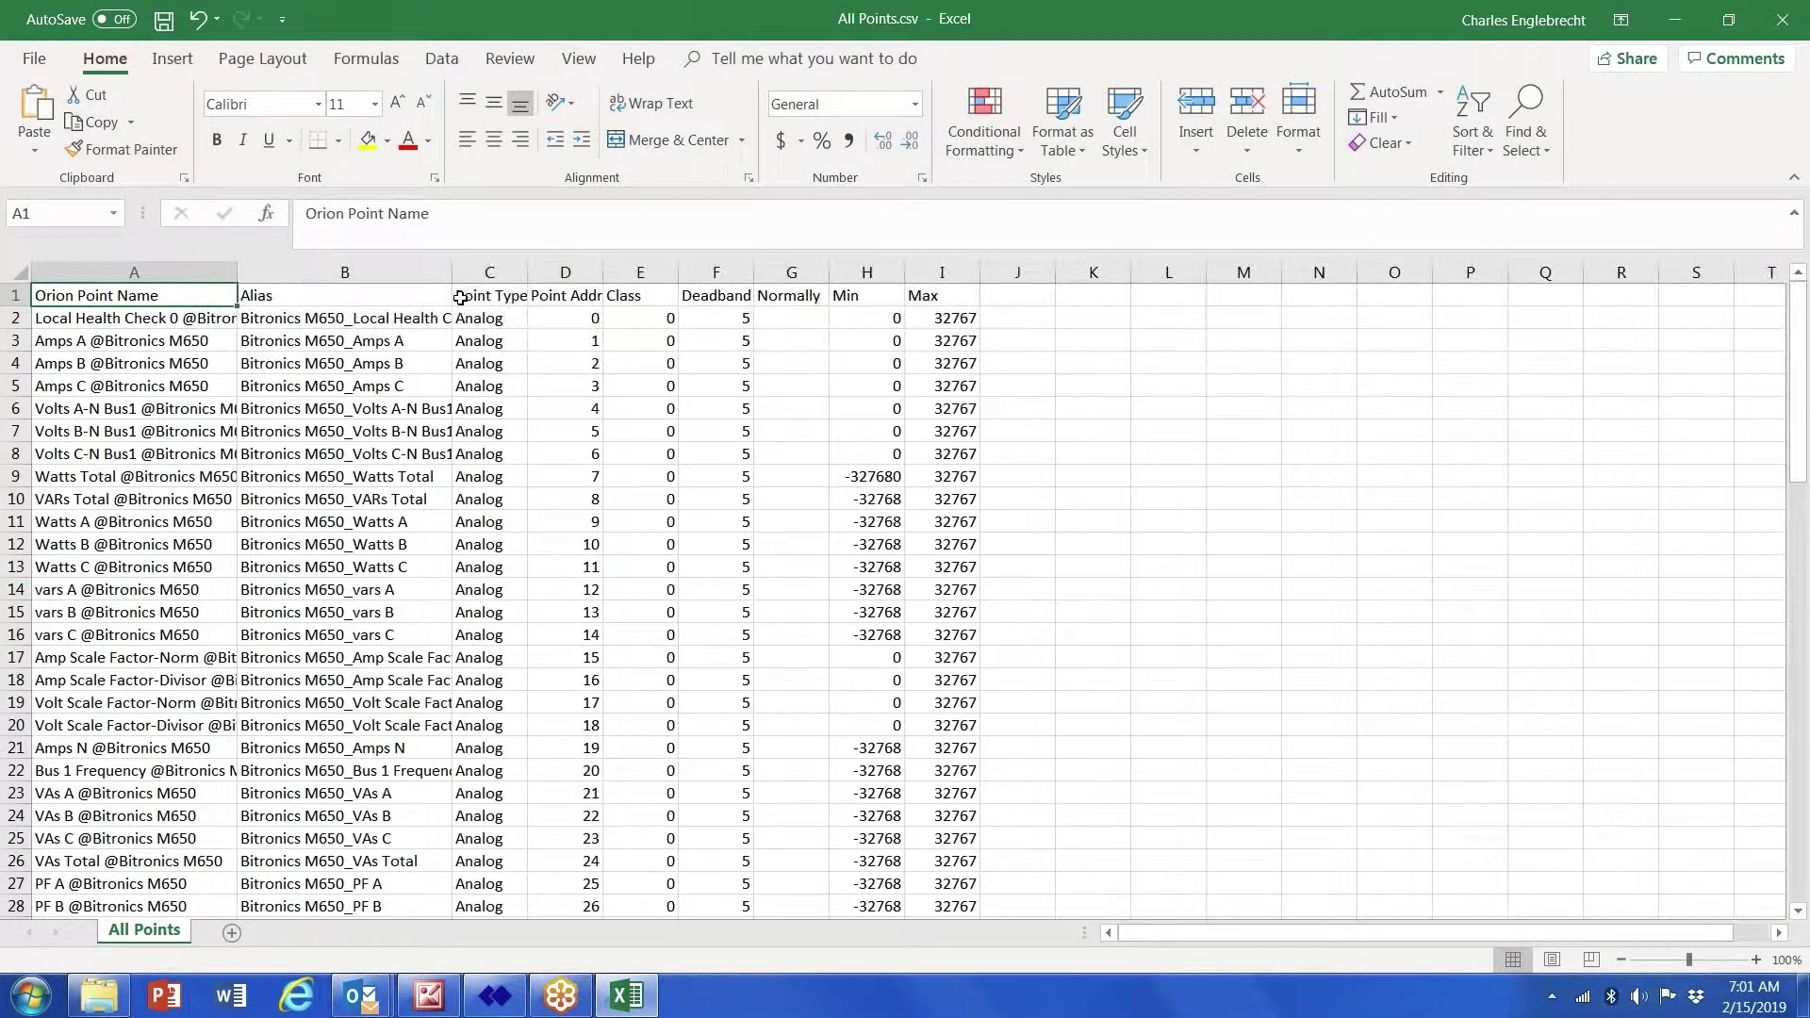